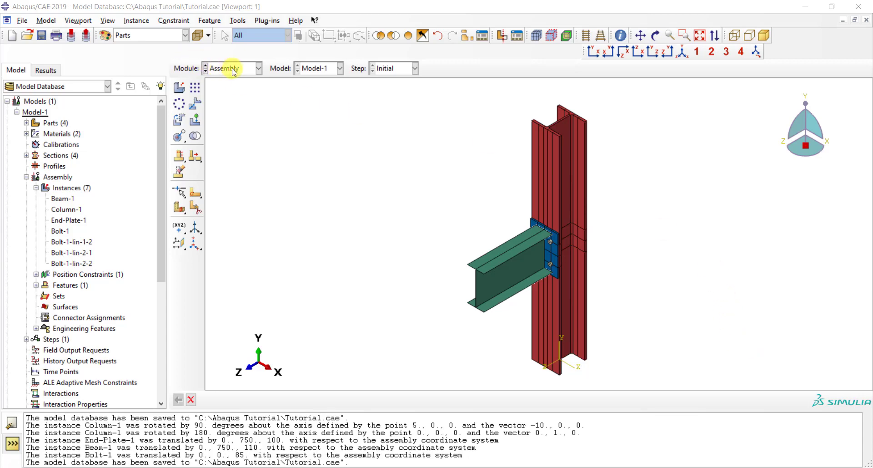
# Step: Switch the Module list from Assembly to Step
pyautogui.click(233, 69)
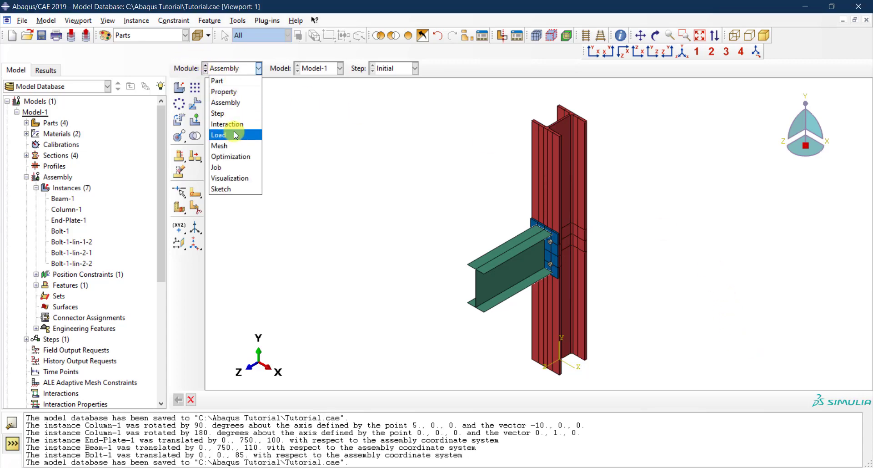
pyautogui.click(234, 115)
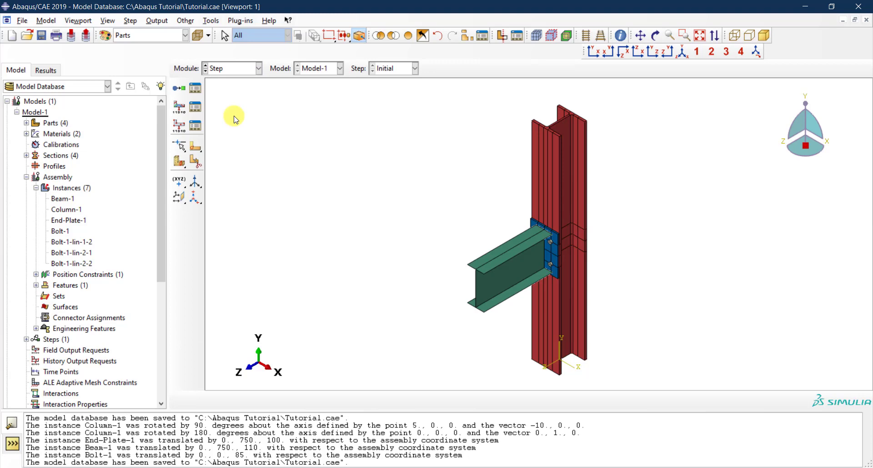
# Step: Create a Static, General step after Initial named Loading_Step and continue to its settings
pyautogui.click(177, 89)
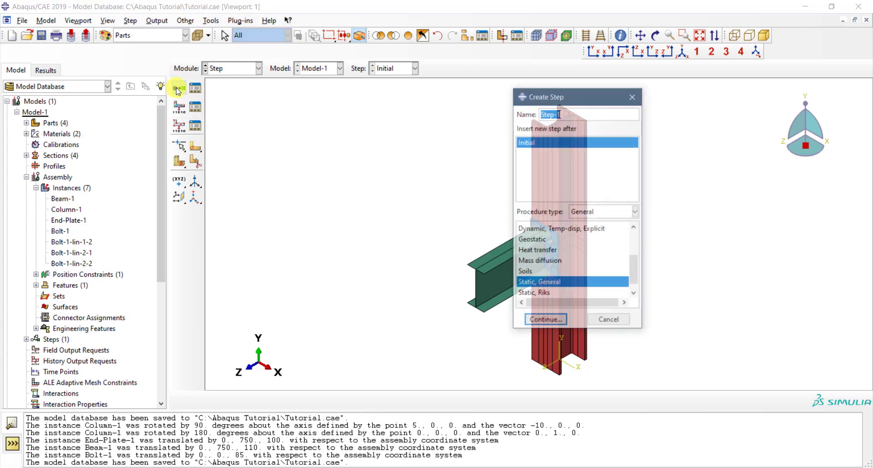
pyautogui.moveTo(553, 98); pyautogui.dragTo(293, 101)
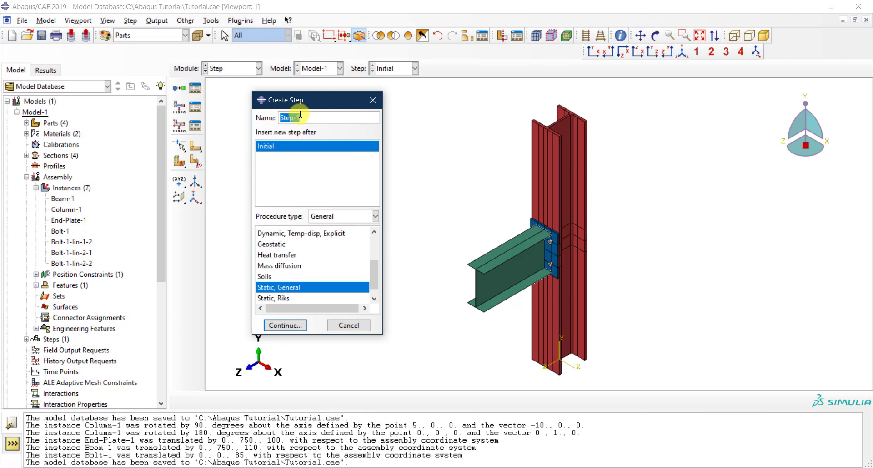
pyautogui.moveTo(302, 117); pyautogui.dragTo(276, 117)
pyautogui.scroll(2, 339, 264)
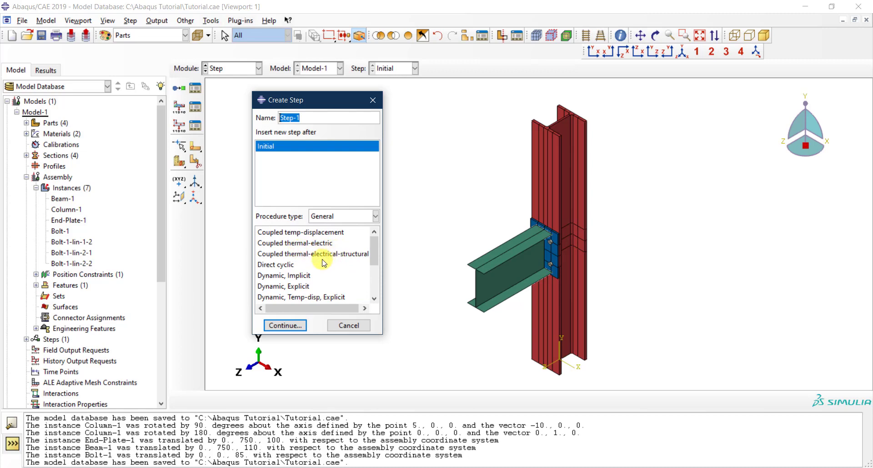
pyautogui.scroll(-1, 300, 278)
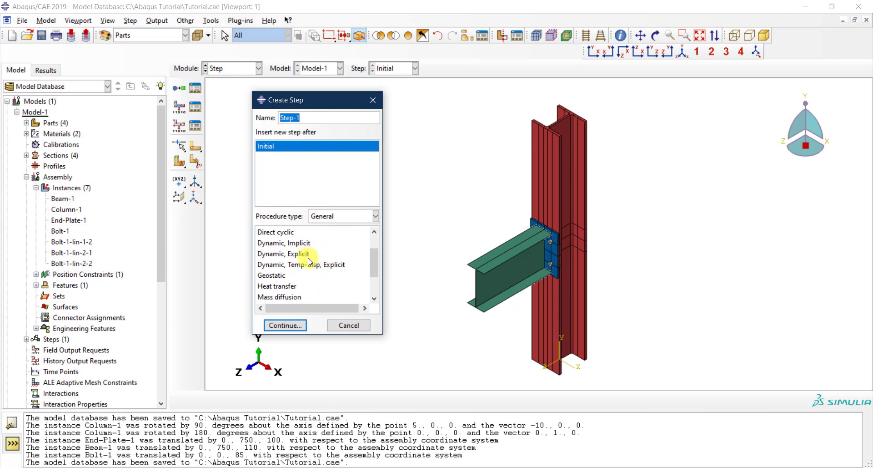
pyautogui.scroll(-2, 305, 262)
pyautogui.click(291, 287)
pyautogui.scroll(-1, 287, 282)
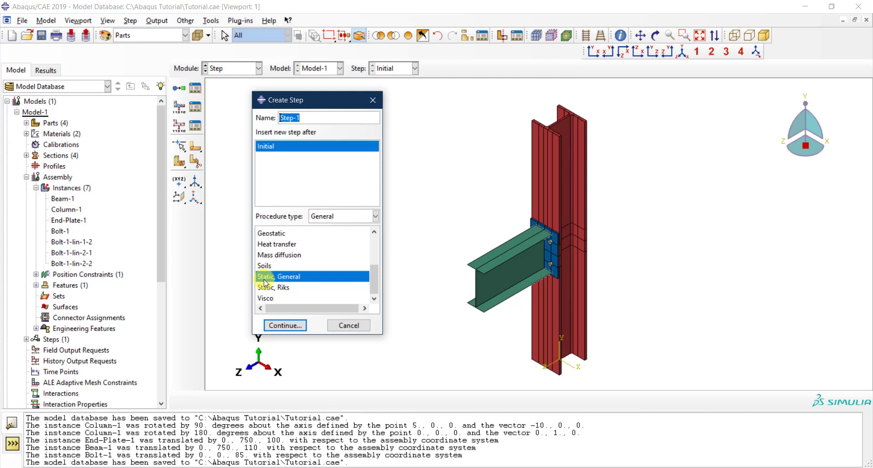
pyautogui.click(302, 281)
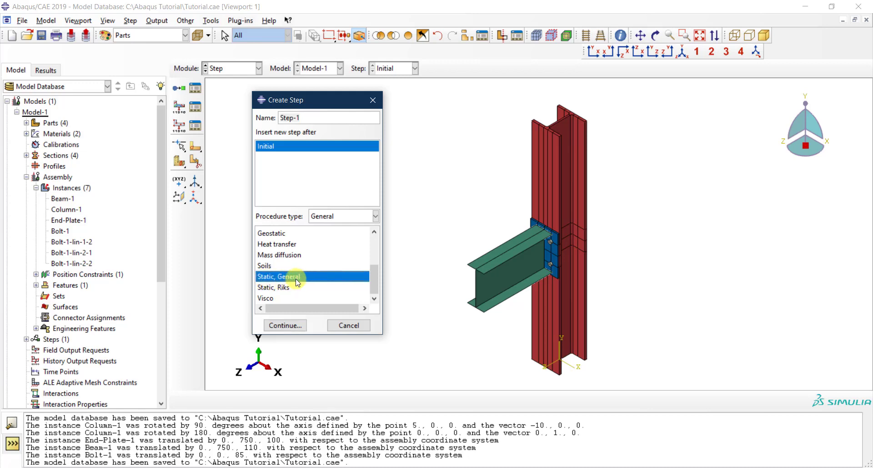
pyautogui.tripleClick(316, 116)
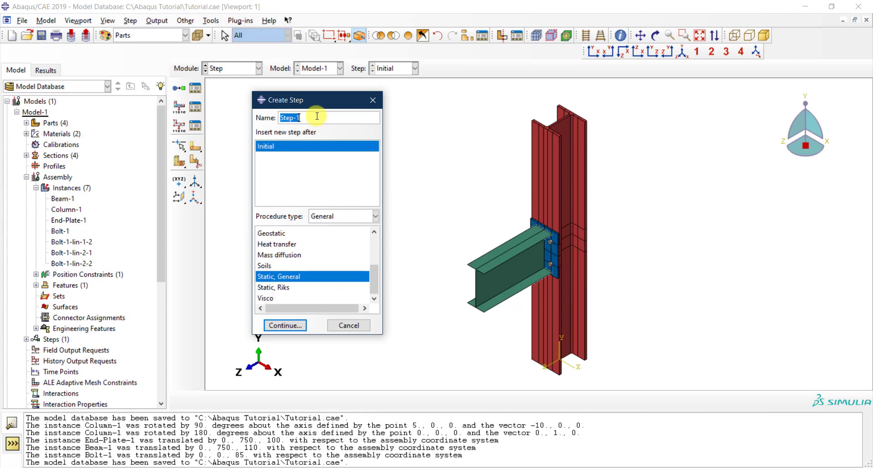
pyautogui.write('Loading_Step')
pyautogui.click(300, 327)
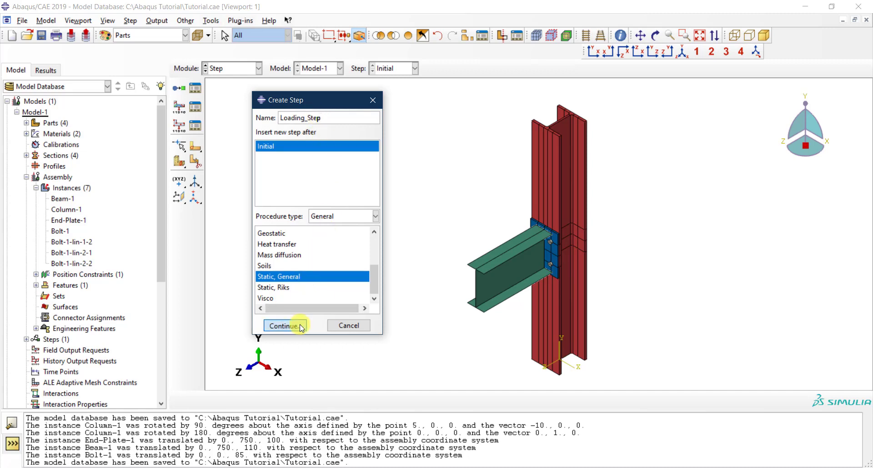
# Step: Enter the description 'A step for applying the column axial load and the beam end displacement'
pyautogui.moveTo(604, 102); pyautogui.dragTo(386, 90)
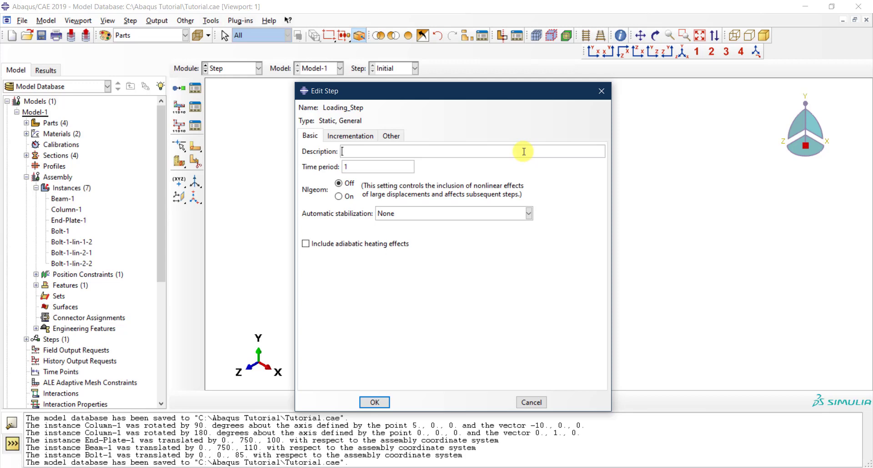
pyautogui.write('A step for applying the column axial')
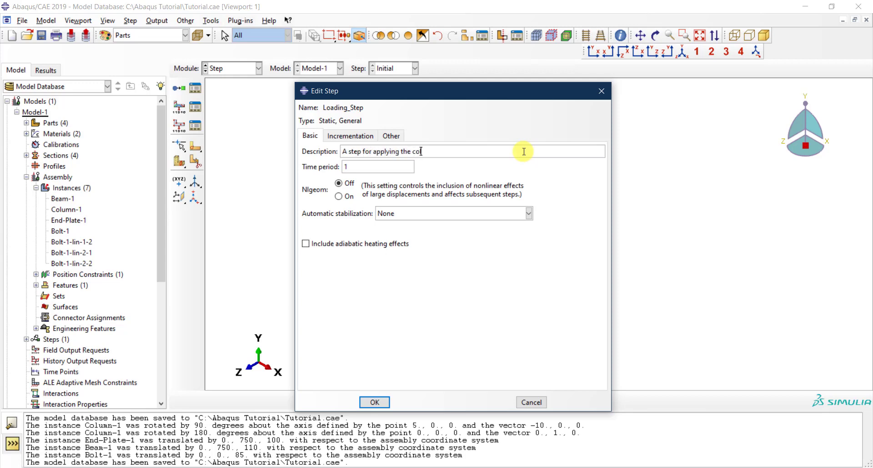
pyautogui.write(' load and the bea')
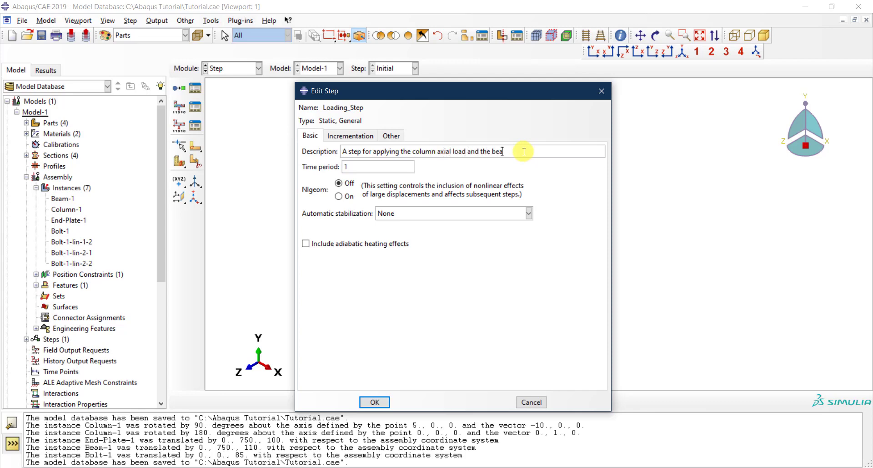
pyautogui.write('m end displacement')
pyautogui.doubleClick(367, 168)
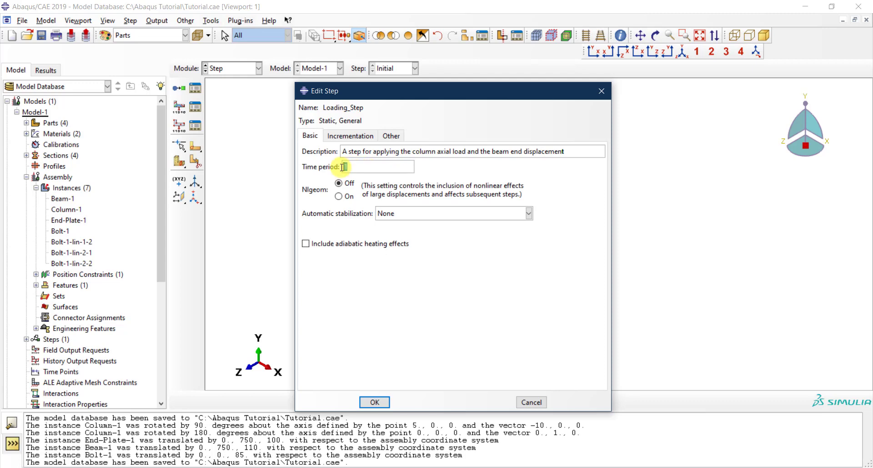
pyautogui.doubleClick(357, 167)
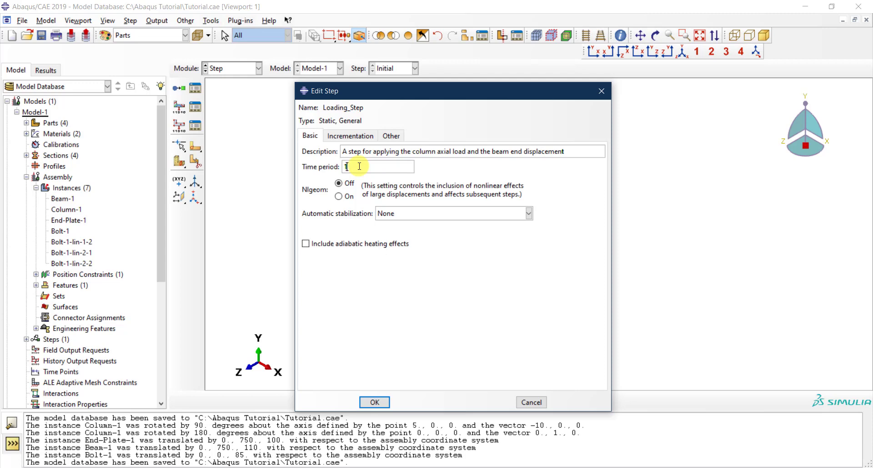
pyautogui.moveTo(358, 166); pyautogui.dragTo(338, 164)
# Step: Turn Nlgeom on, leave automatic stabilization at None, and show the Incrementation settings
pyautogui.click(348, 197)
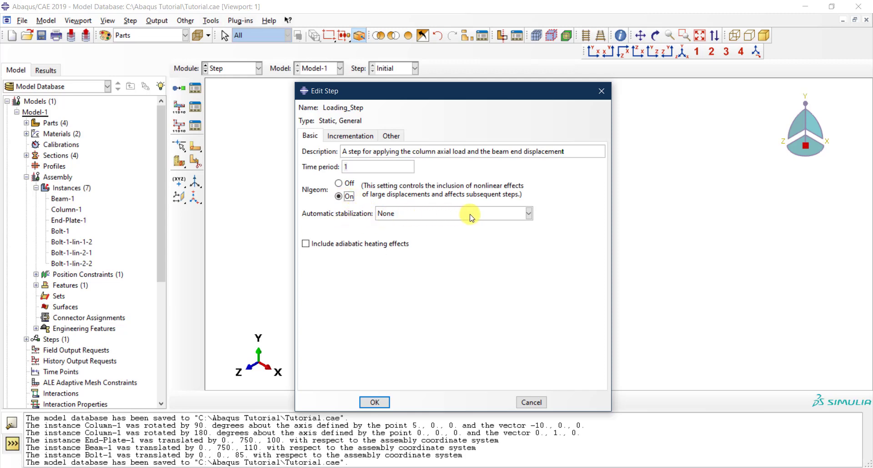
pyautogui.click(513, 220)
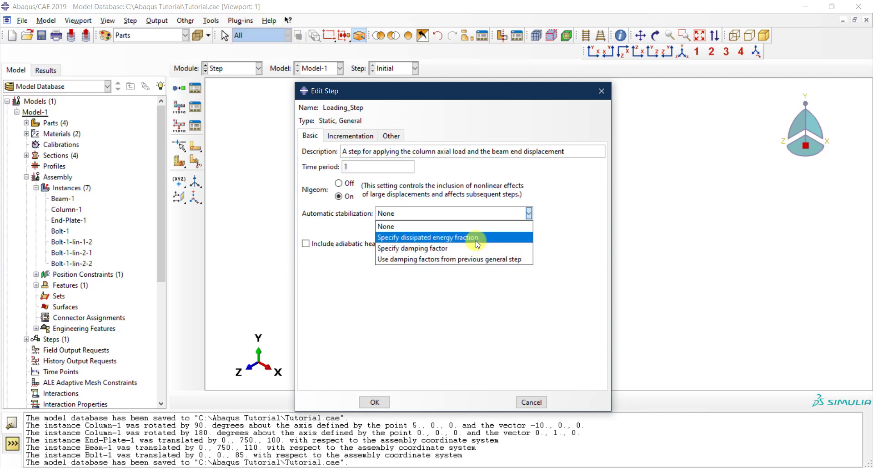
pyautogui.click(479, 216)
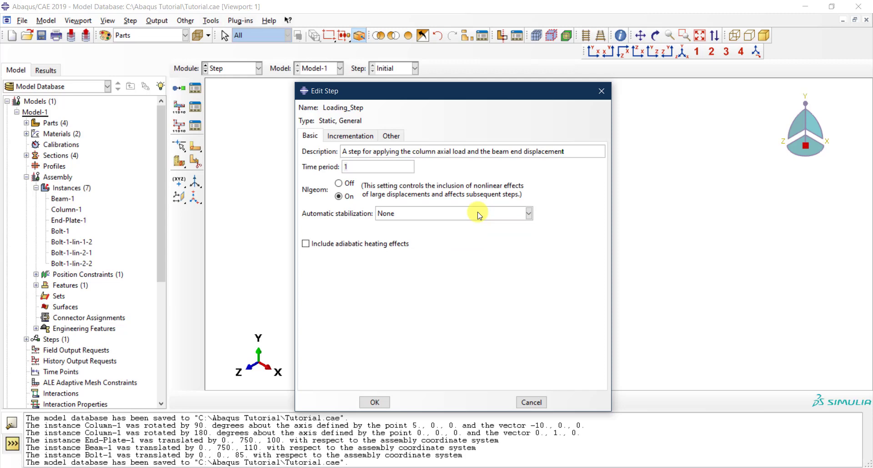
pyautogui.click(339, 137)
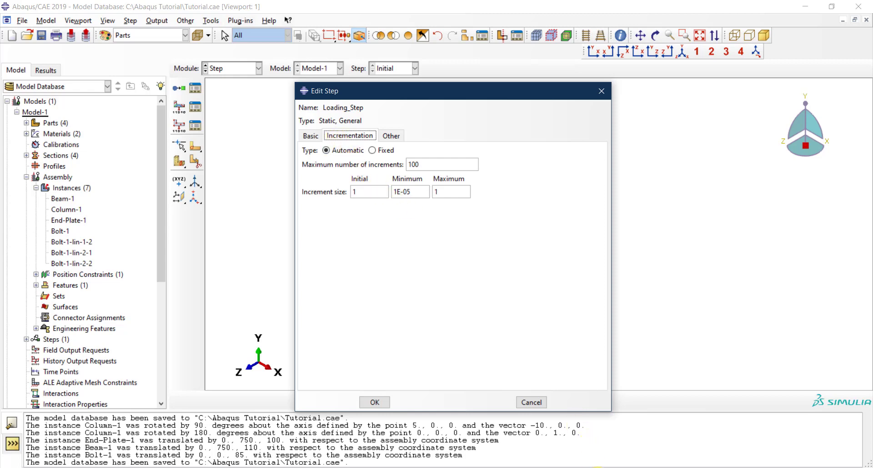
# Step: Switch to Microsoft Whiteboard and clear all drawings from the canvas
pyautogui.moveTo(598, 467)
pyautogui.click(594, 432)
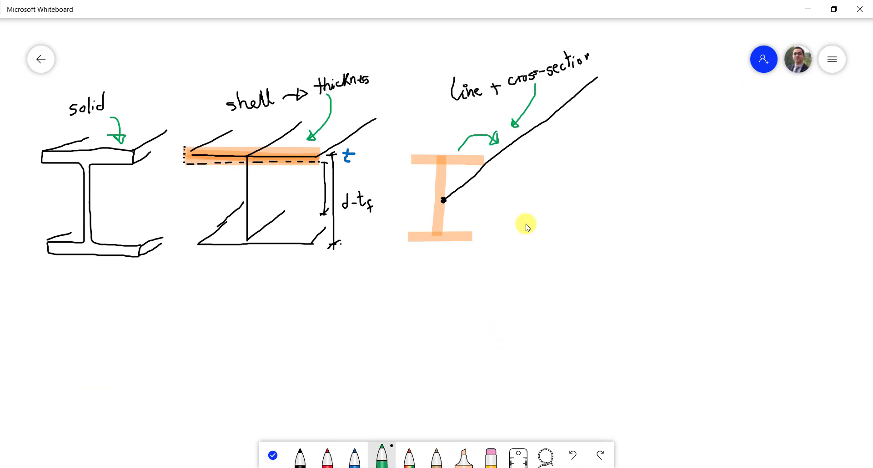
pyautogui.rightClick(553, 184)
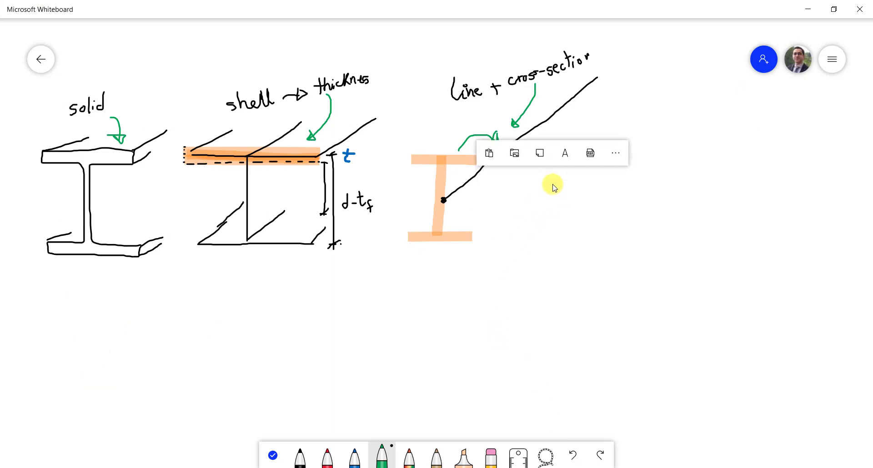
pyautogui.click(624, 154)
pyautogui.click(549, 317)
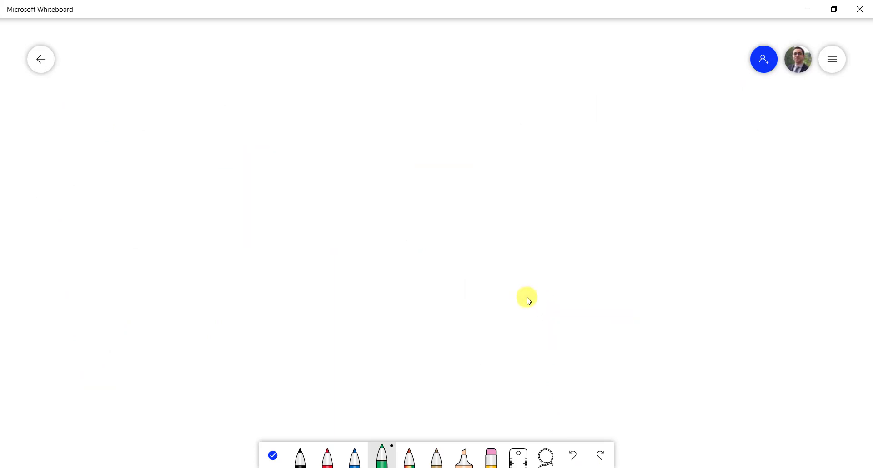
# Step: Draw a black time axis labelled t from 0 to 1.0, with ticks and small increments
pyautogui.click(296, 459)
pyautogui.moveTo(195, 221)
pyautogui.mouseDown()
pyautogui.moveTo(636, 221)
pyautogui.moveTo(619, 228)
pyautogui.mouseUp()
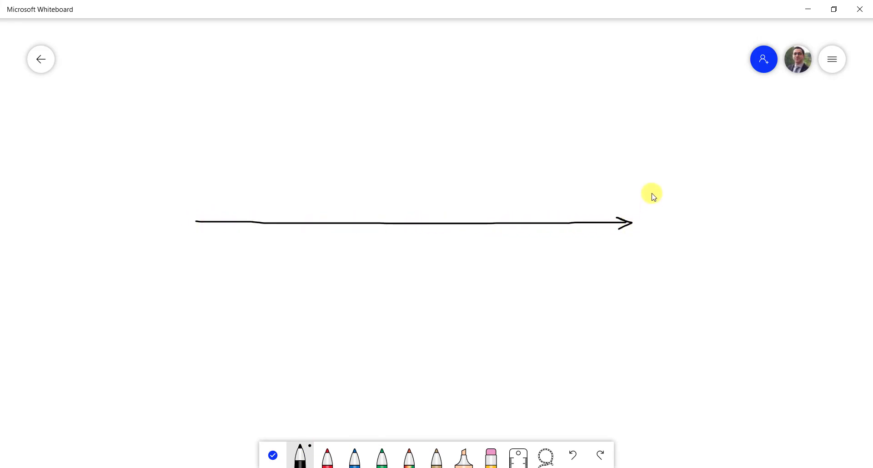
pyautogui.moveTo(652, 191)
pyautogui.mouseDown()
pyautogui.moveTo(648, 228)
pyautogui.moveTo(658, 204)
pyautogui.mouseUp()
pyautogui.moveTo(194, 218)
pyautogui.mouseDown()
pyautogui.moveTo(189, 245)
pyautogui.moveTo(193, 237)
pyautogui.mouseUp()
pyautogui.moveTo(574, 219)
pyautogui.mouseDown()
pyautogui.moveTo(573, 249)
pyautogui.moveTo(588, 238)
pyautogui.mouseUp()
pyautogui.click(575, 248)
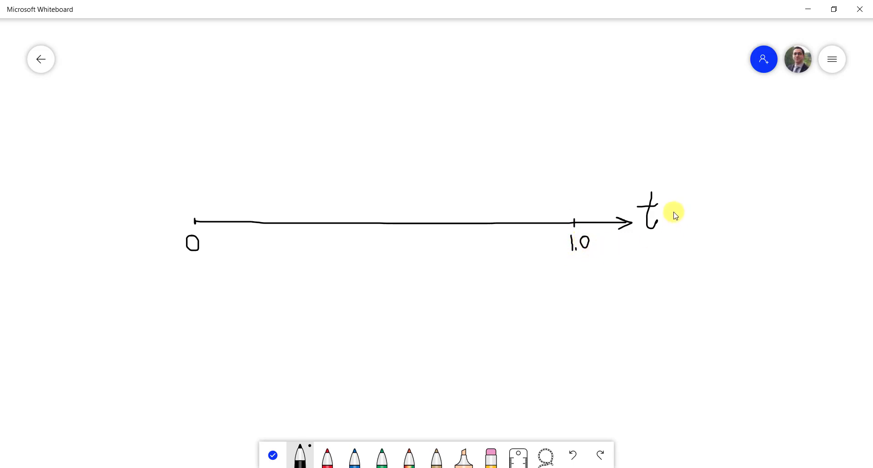
pyautogui.moveTo(677, 211)
pyautogui.mouseDown()
pyautogui.moveTo(673, 227)
pyautogui.moveTo(695, 221)
pyautogui.moveTo(704, 230)
pyautogui.mouseUp()
pyautogui.moveTo(195, 223); pyautogui.dragTo(194, 218)
pyautogui.moveTo(575, 227); pyautogui.dragTo(575, 218)
pyautogui.moveTo(221, 226)
pyautogui.mouseDown()
pyautogui.moveTo(221, 217)
pyautogui.moveTo(379, 224)
pyautogui.mouseUp()
# Step: Label one tick interval Δt max in blue and bring up the ABAQUS tutorial PDF
pyautogui.click(355, 452)
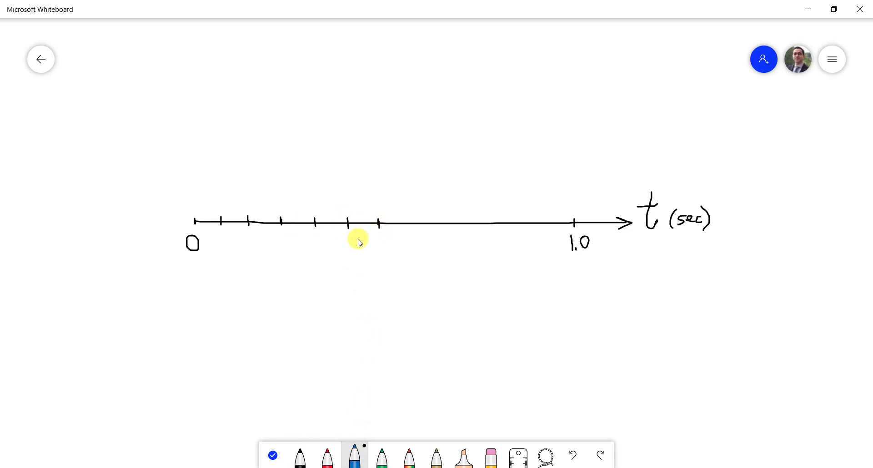
pyautogui.moveTo(348, 235)
pyautogui.mouseDown()
pyautogui.moveTo(382, 242)
pyautogui.moveTo(346, 252)
pyautogui.moveTo(355, 262)
pyautogui.moveTo(345, 264)
pyautogui.moveTo(354, 250)
pyautogui.moveTo(360, 264)
pyautogui.moveTo(360, 252)
pyautogui.moveTo(351, 254)
pyautogui.moveTo(366, 263)
pyautogui.moveTo(394, 267)
pyautogui.mouseUp()
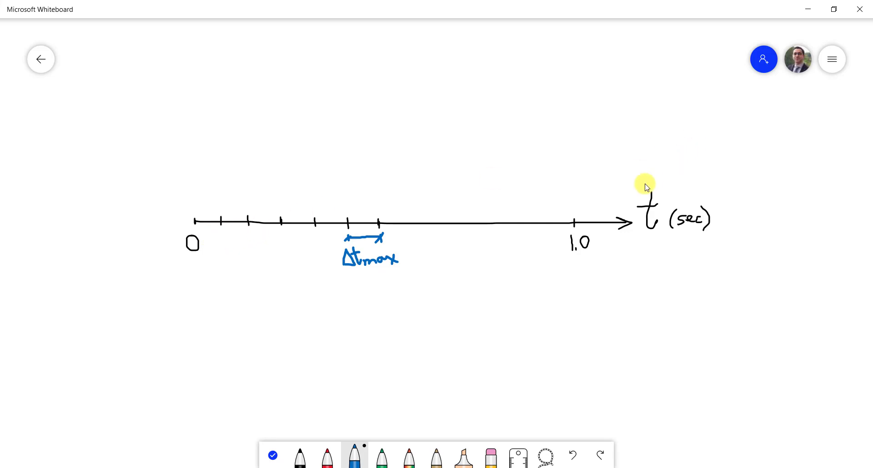
pyautogui.click(571, 465)
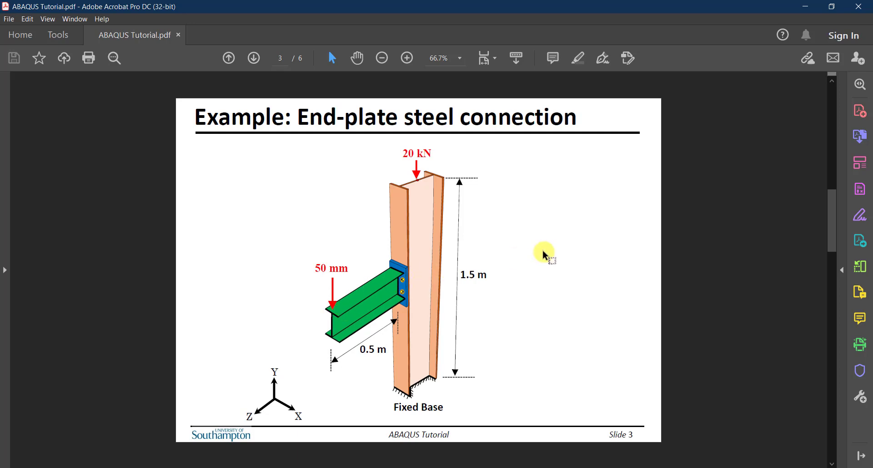
# Step: Minimize Acrobat to get back to the Whiteboard timeline sketch
pyautogui.click(806, 9)
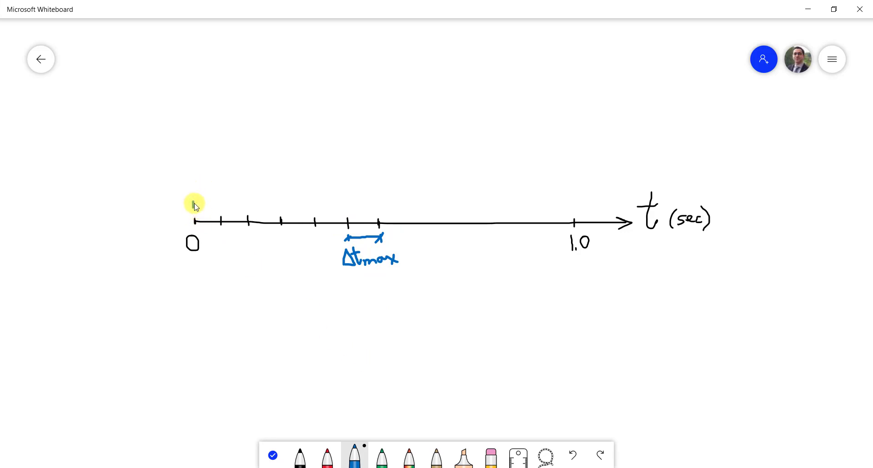
# Step: Label the first interval Δt ini, mark a tick in red, and point a blue Δt min arrow at it
pyautogui.moveTo(193, 201)
pyautogui.mouseDown()
pyautogui.moveTo(224, 199)
pyautogui.moveTo(219, 203)
pyautogui.moveTo(191, 174)
pyautogui.moveTo(198, 185)
pyautogui.moveTo(189, 184)
pyautogui.moveTo(208, 188)
pyautogui.moveTo(199, 175)
pyautogui.moveTo(227, 190)
pyautogui.mouseUp()
pyautogui.click(226, 172)
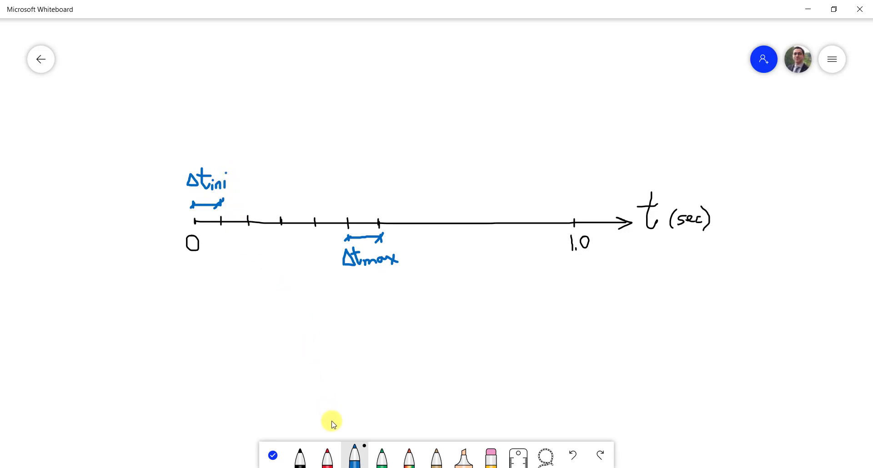
pyautogui.click(329, 455)
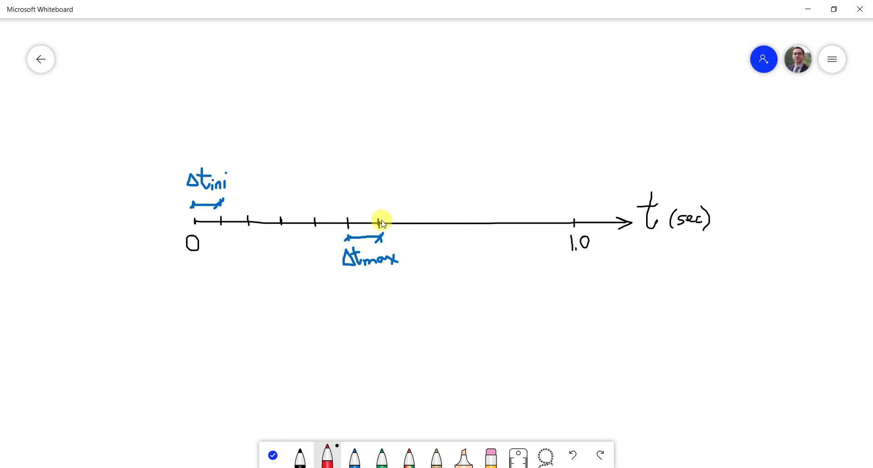
pyautogui.click(383, 222)
pyautogui.click(355, 455)
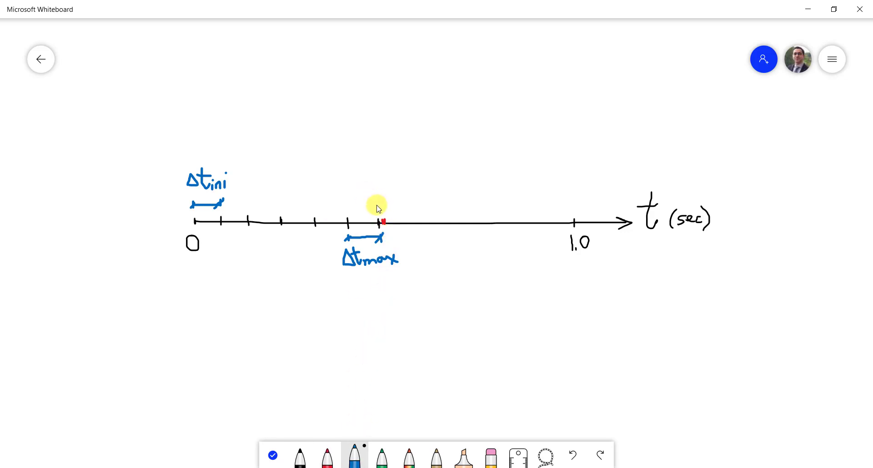
pyautogui.moveTo(374, 209)
pyautogui.mouseDown()
pyautogui.moveTo(414, 160)
pyautogui.moveTo(445, 167)
pyautogui.mouseUp()
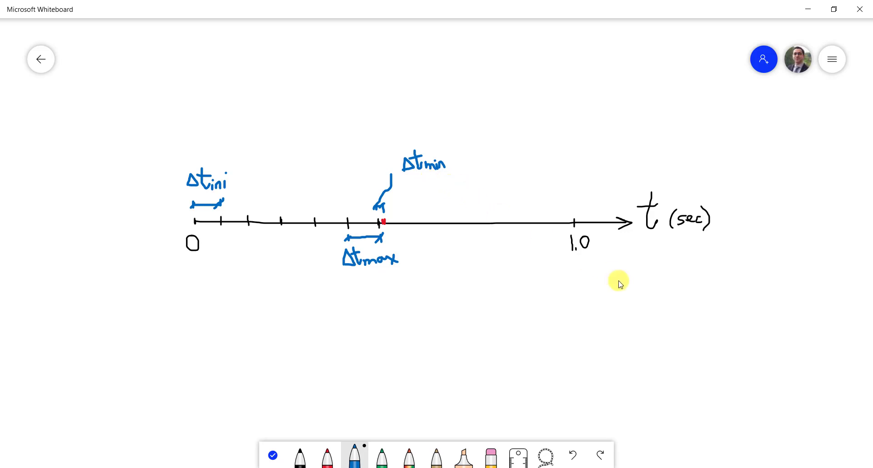
# Step: Return to Abaqus and set the maximum increment size to 0.1
pyautogui.click(808, 9)
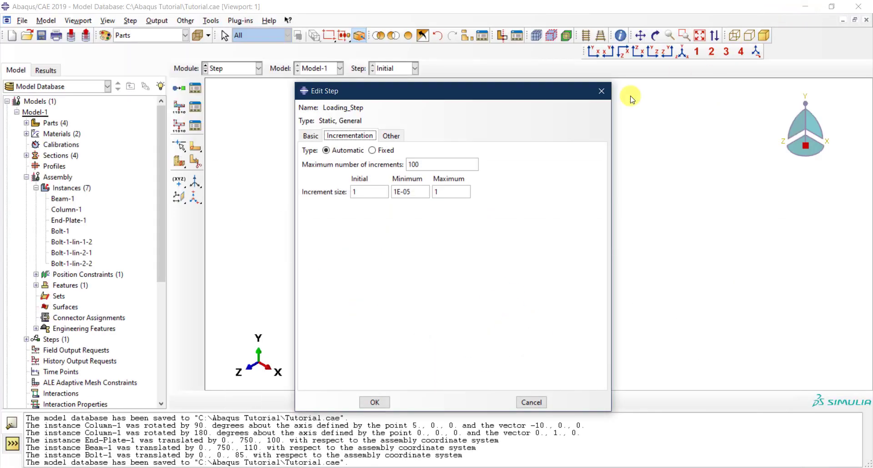
pyautogui.doubleClick(360, 189)
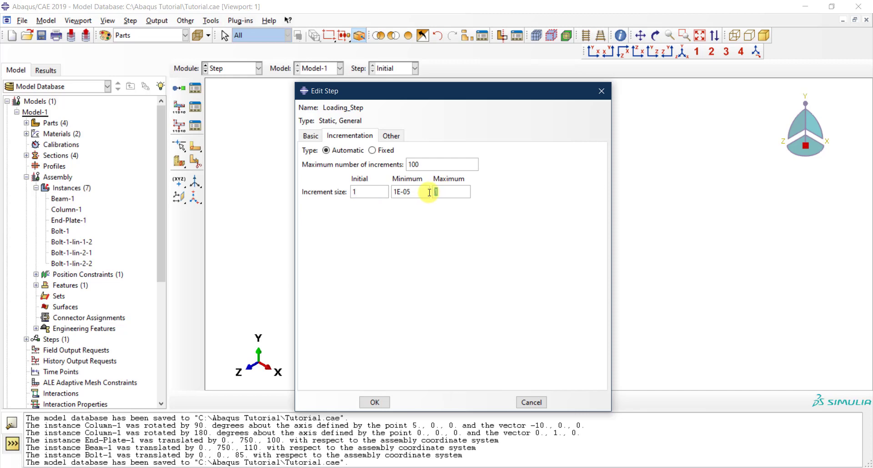
pyautogui.doubleClick(451, 193)
pyautogui.write('0.1')
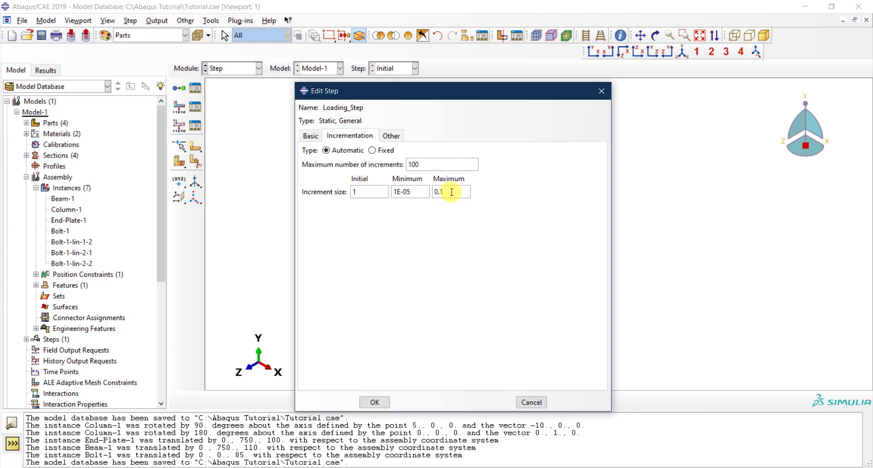
pyautogui.moveTo(453, 192); pyautogui.dragTo(427, 191)
pyautogui.click(437, 192)
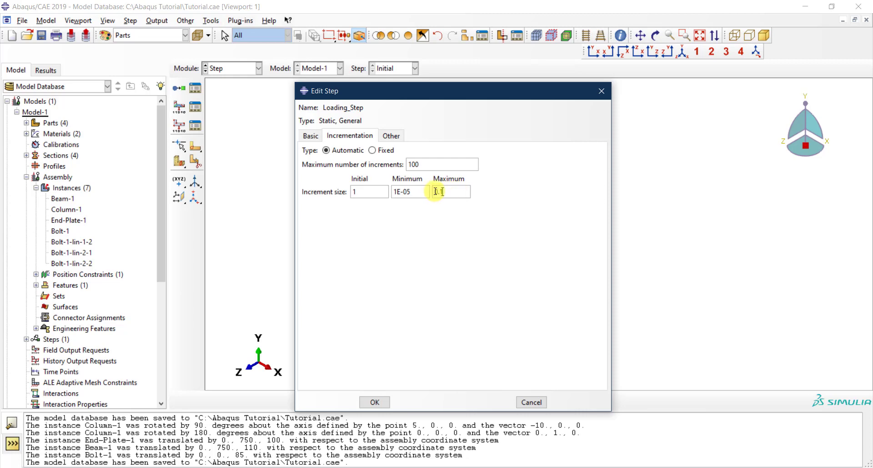
pyautogui.moveTo(436, 192); pyautogui.dragTo(452, 191)
pyautogui.click(452, 192)
# Step: Set the initial increment size to 0.01
pyautogui.moveTo(372, 196); pyautogui.dragTo(354, 195)
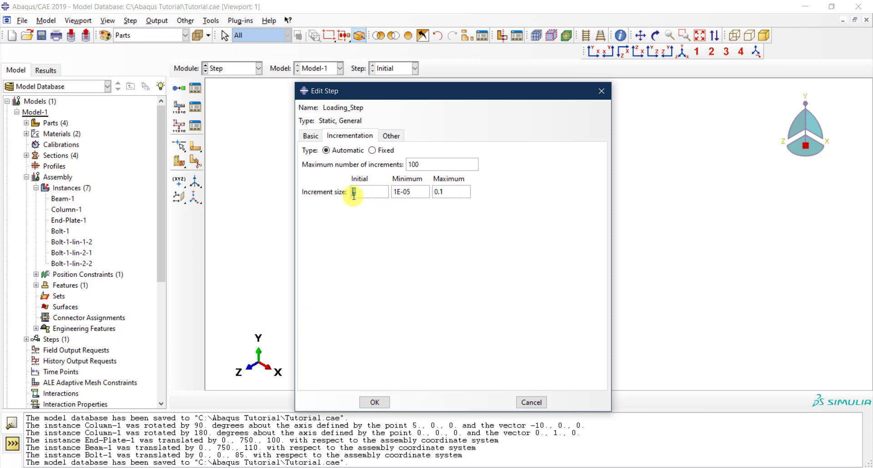
pyautogui.write('0.01')
pyautogui.moveTo(354, 196); pyautogui.dragTo(362, 191)
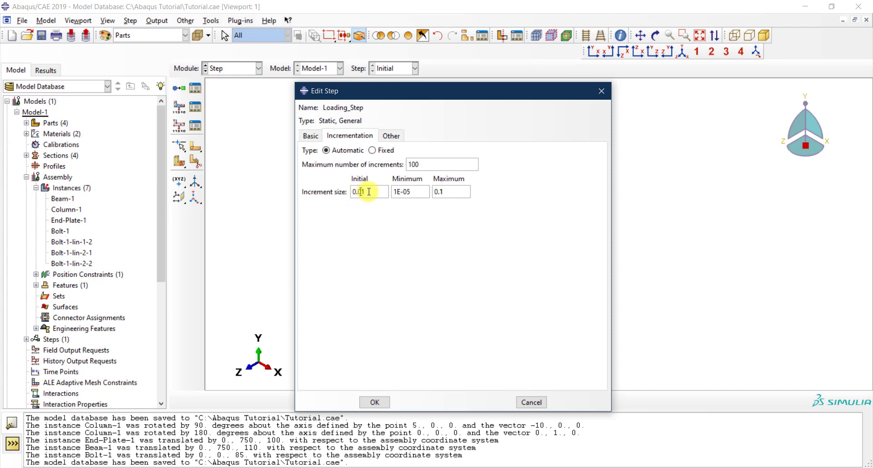
pyautogui.click(371, 192)
pyautogui.moveTo(350, 192); pyautogui.dragTo(371, 192)
pyautogui.click(371, 192)
pyautogui.doubleClick(363, 192)
# Step: Change the minimum increment size exponent so it reads 1E-15
pyautogui.doubleClick(406, 191)
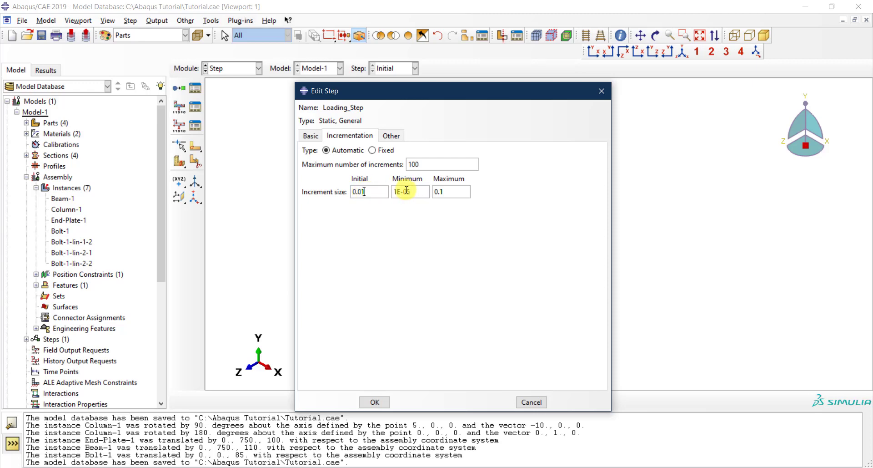
pyautogui.moveTo(403, 191); pyautogui.dragTo(419, 190)
pyautogui.write('15')
pyautogui.press('Left')
pyautogui.press('Left')
# Step: Change the maximum number of increments from 100 to 10000
pyautogui.doubleClick(416, 192)
pyautogui.click(418, 191)
pyautogui.write('00000')
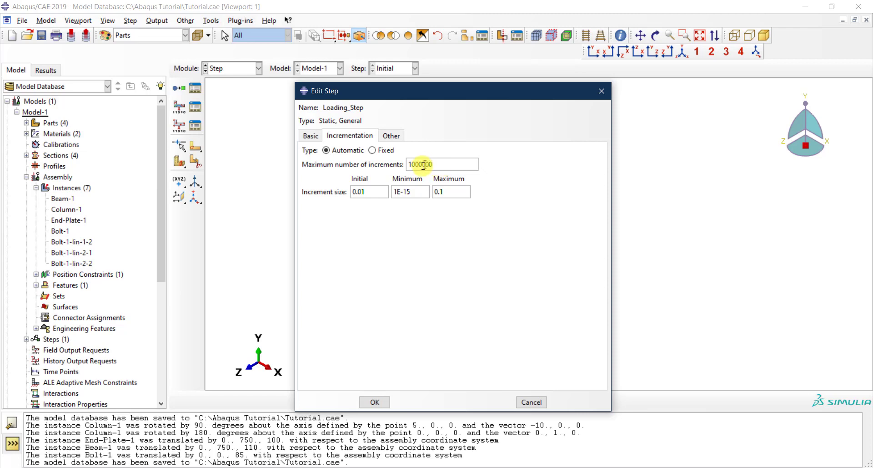
pyautogui.moveTo(450, 164); pyautogui.dragTo(426, 165)
pyautogui.click(437, 165)
pyautogui.moveTo(420, 165); pyautogui.dragTo(417, 164)
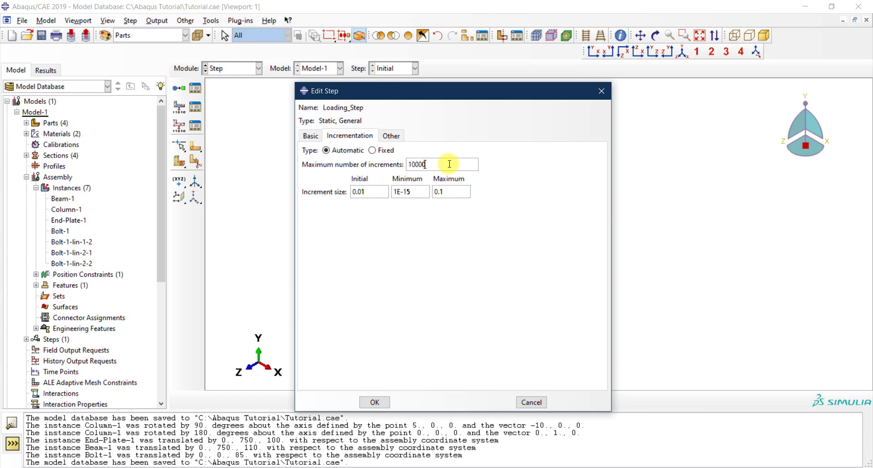
# Step: Check the solver options on the Other tab, then the Incrementation and Basic settings with Nlgeom on
pyautogui.click(392, 136)
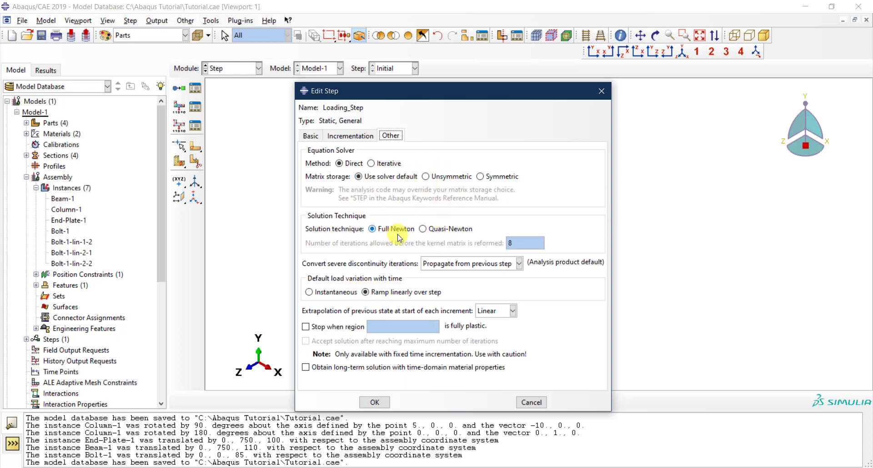
pyautogui.click(348, 136)
pyautogui.click(312, 136)
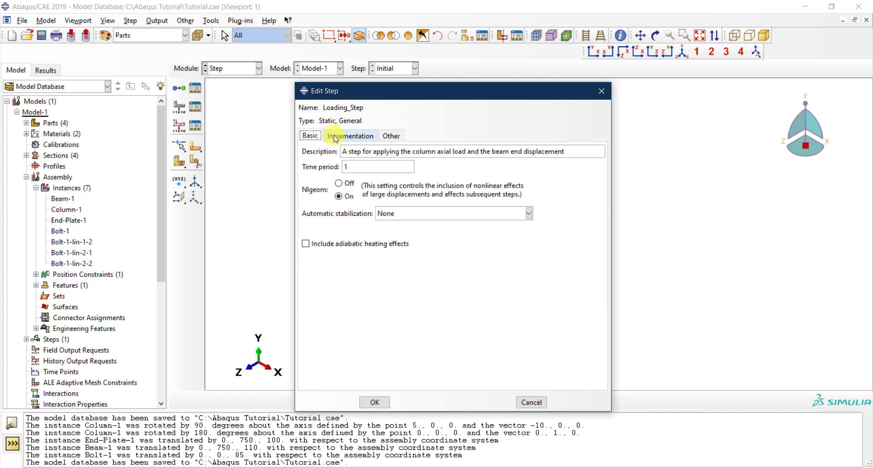
pyautogui.click(375, 401)
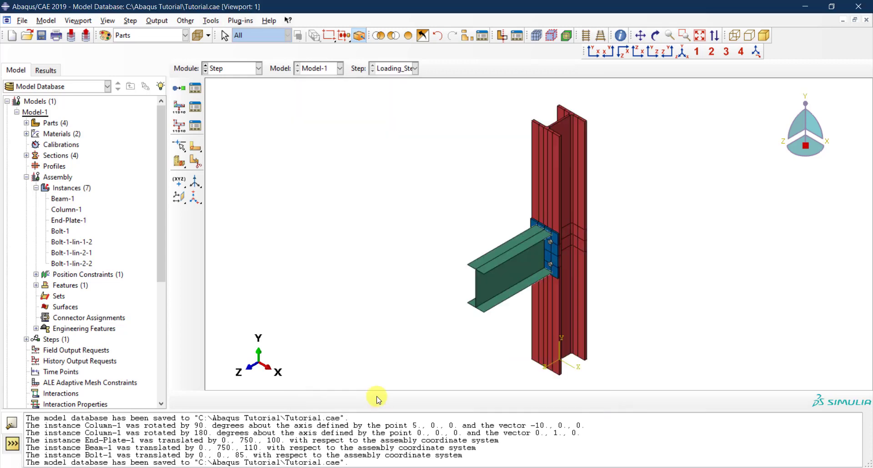
pyautogui.click(197, 93)
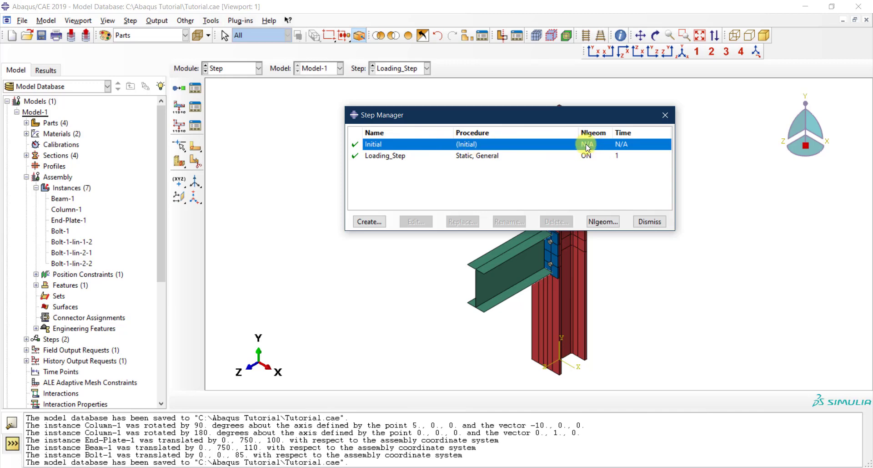
pyautogui.click(392, 157)
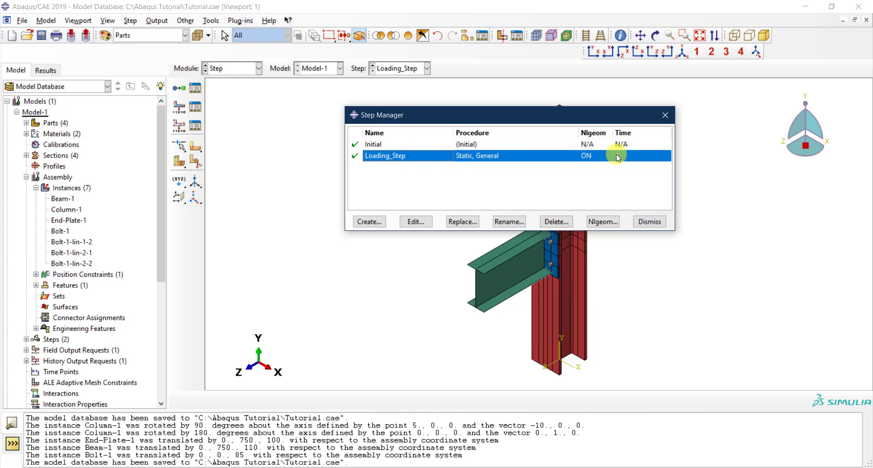
pyautogui.click(658, 222)
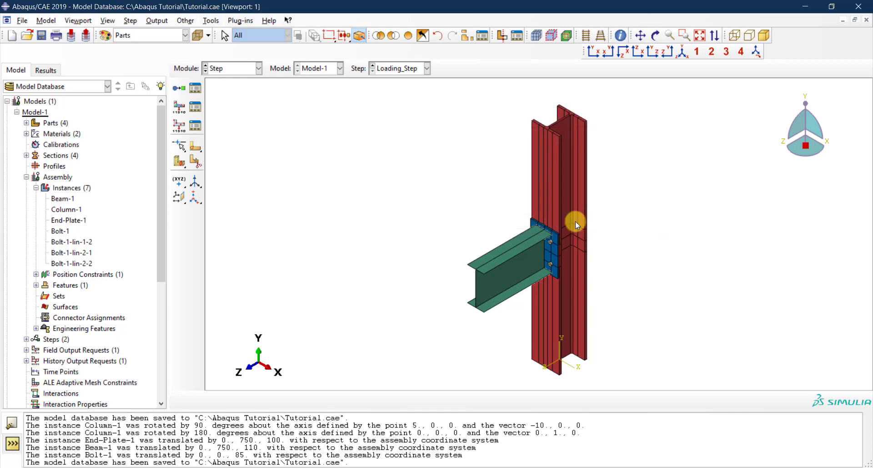
# Step: Collapse Instances and expand Steps and Loading_Step in the model tree, staying in the Step module
pyautogui.click(36, 188)
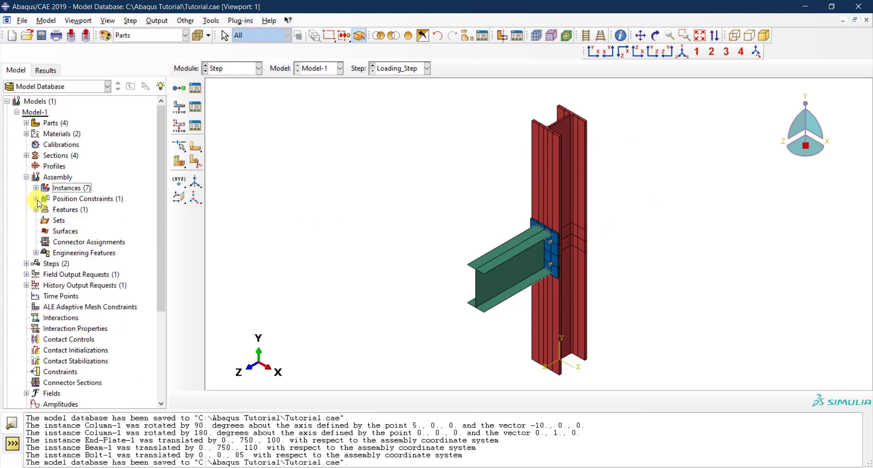
pyautogui.click(26, 264)
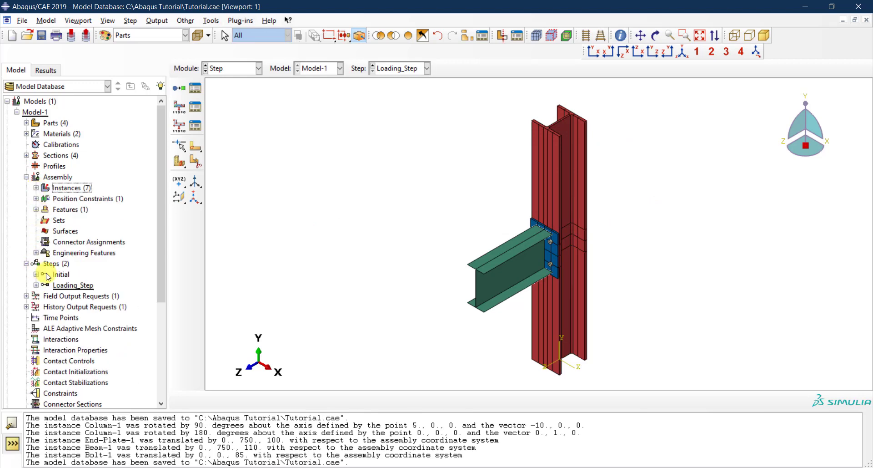
pyautogui.click(36, 285)
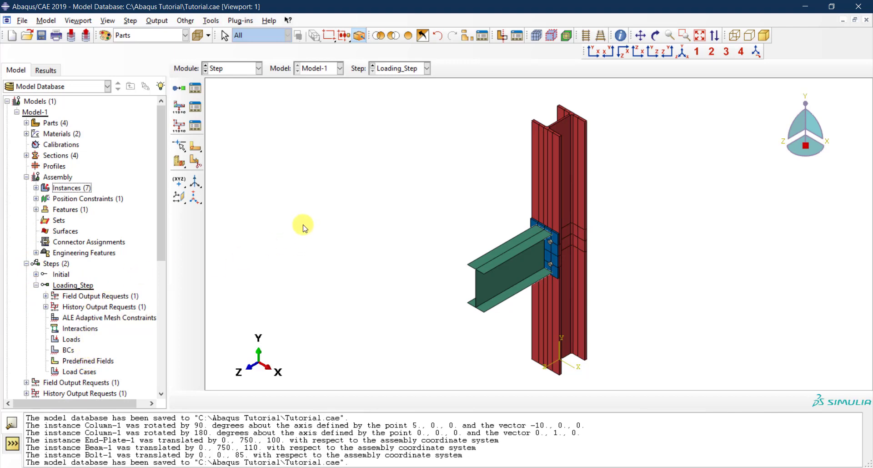
pyautogui.click(248, 69)
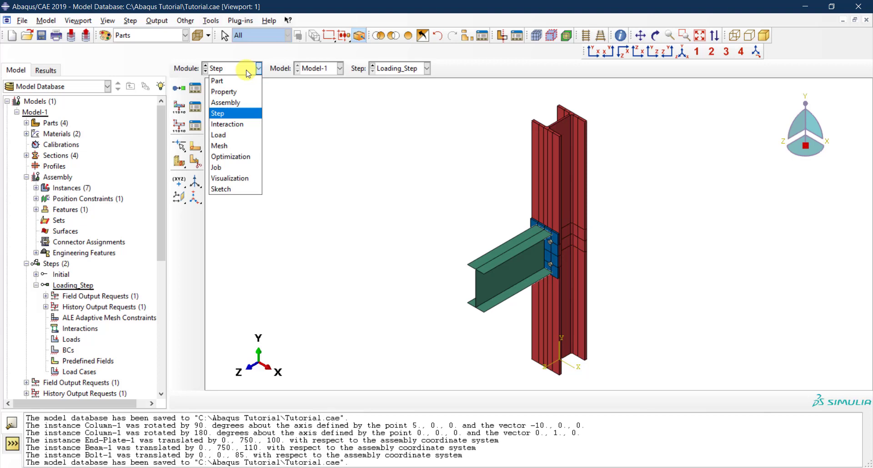
pyautogui.click(248, 73)
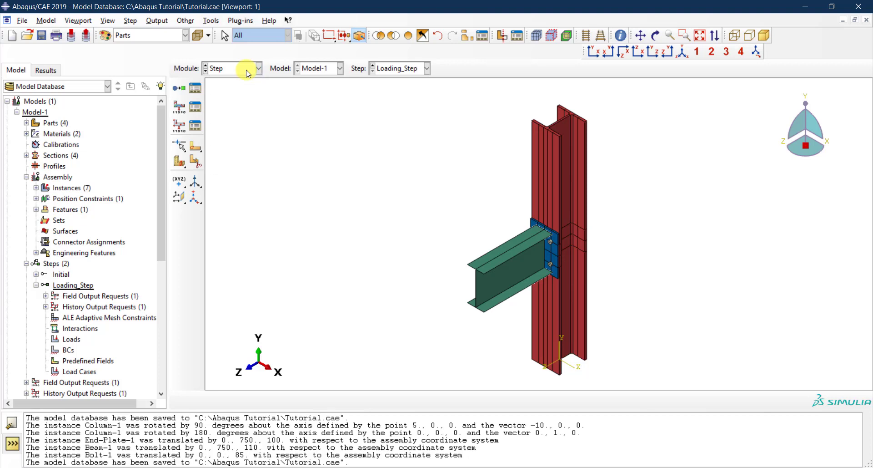